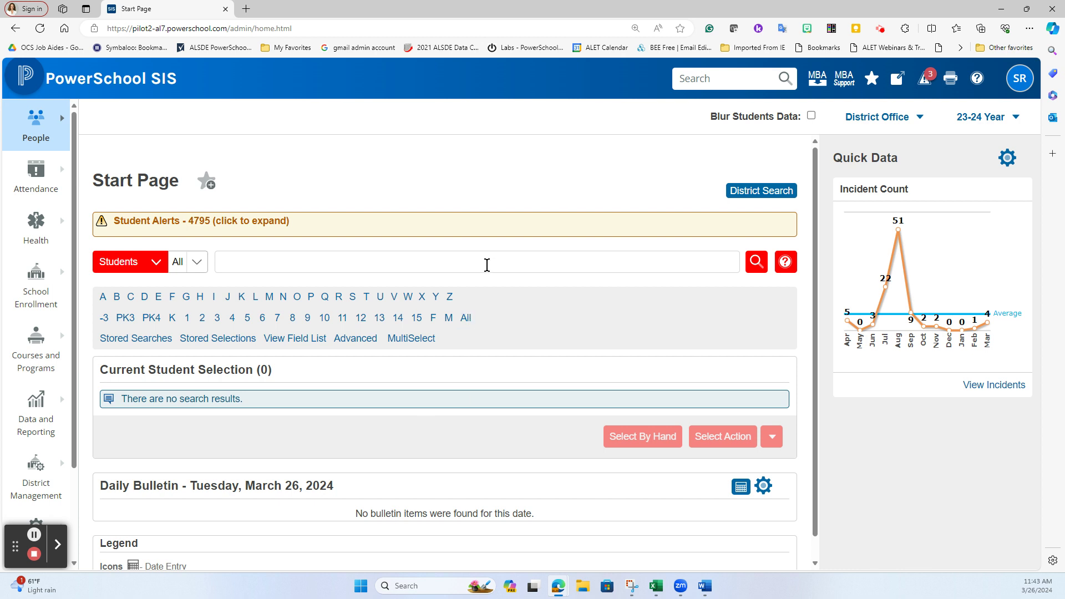
Open courses.alsde.edu in a new browser tab and show the catalog's active courses.
left_click(246, 8)
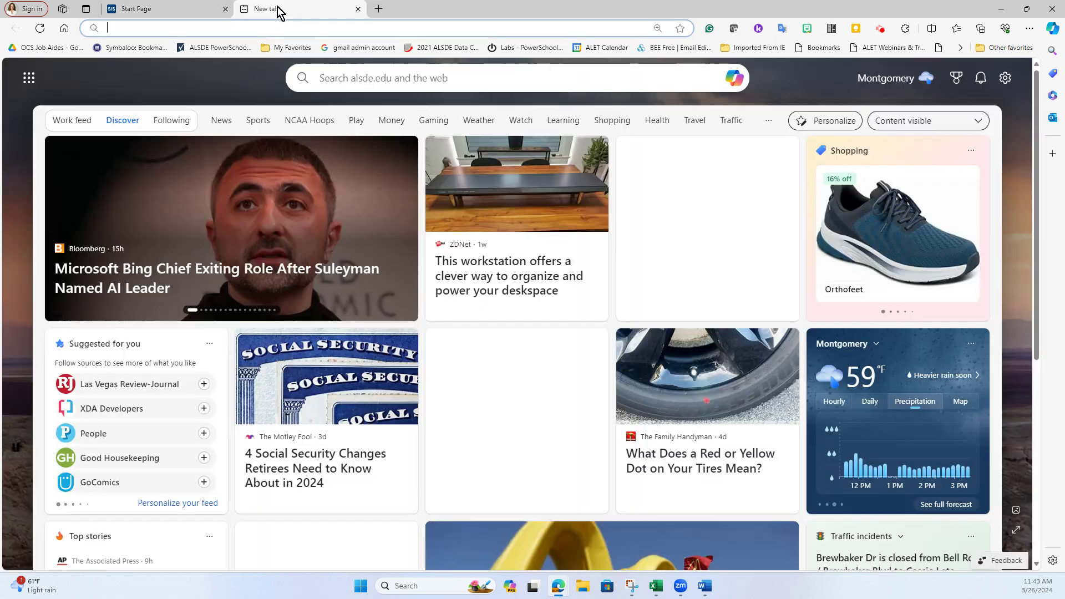
type("courses")
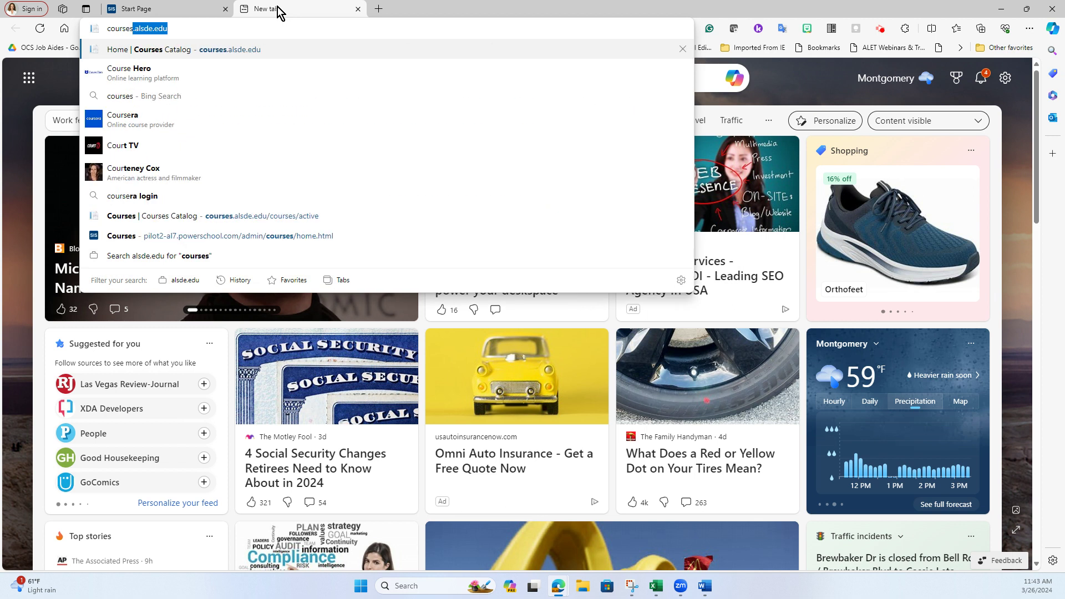
key("Return")
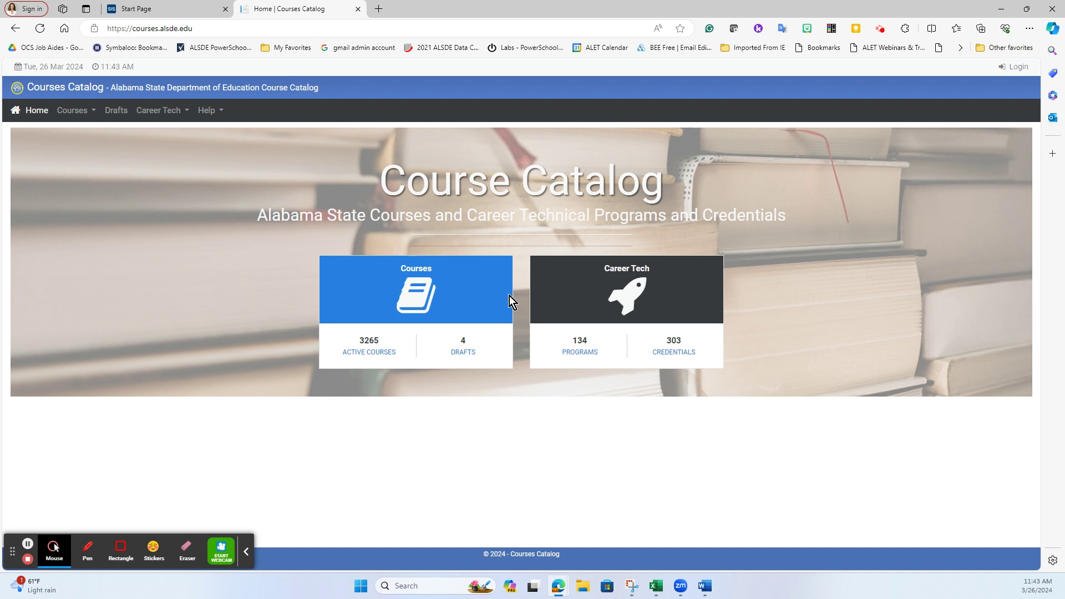
left_click(357, 358)
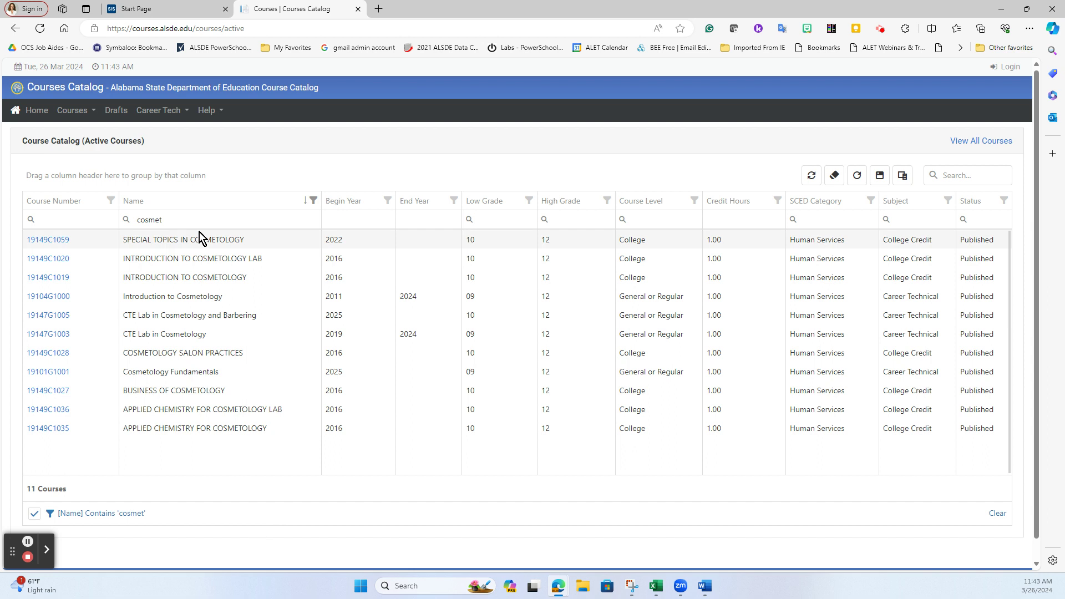
Clear the course name filter, filter the active courses by End Year 2024, and review the list.
left_click_drag(173, 218, 133, 219)
key("BackSpace")
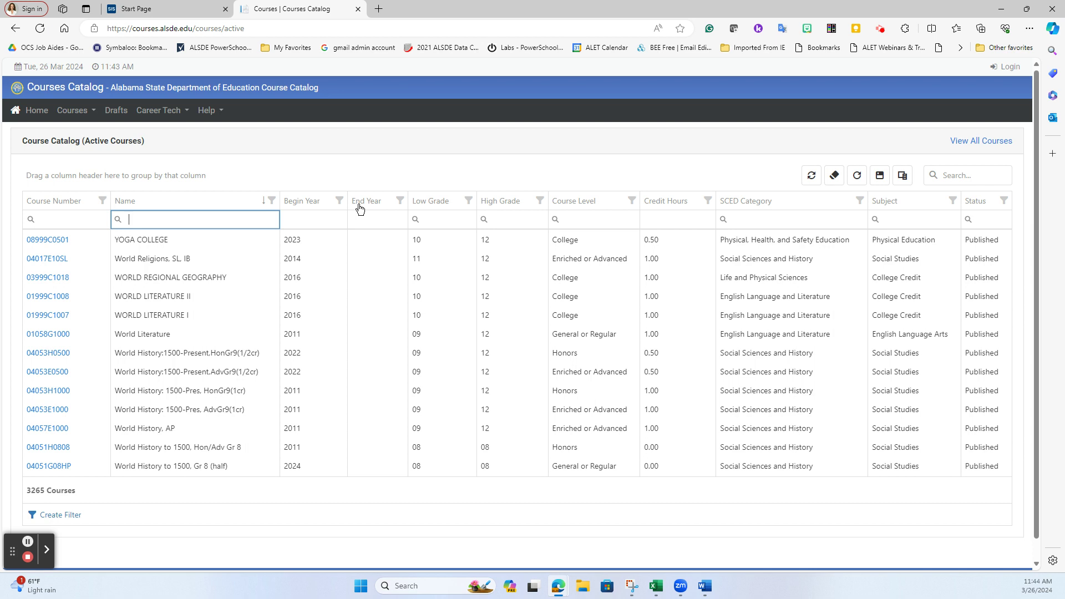
left_click(382, 219)
type("2024")
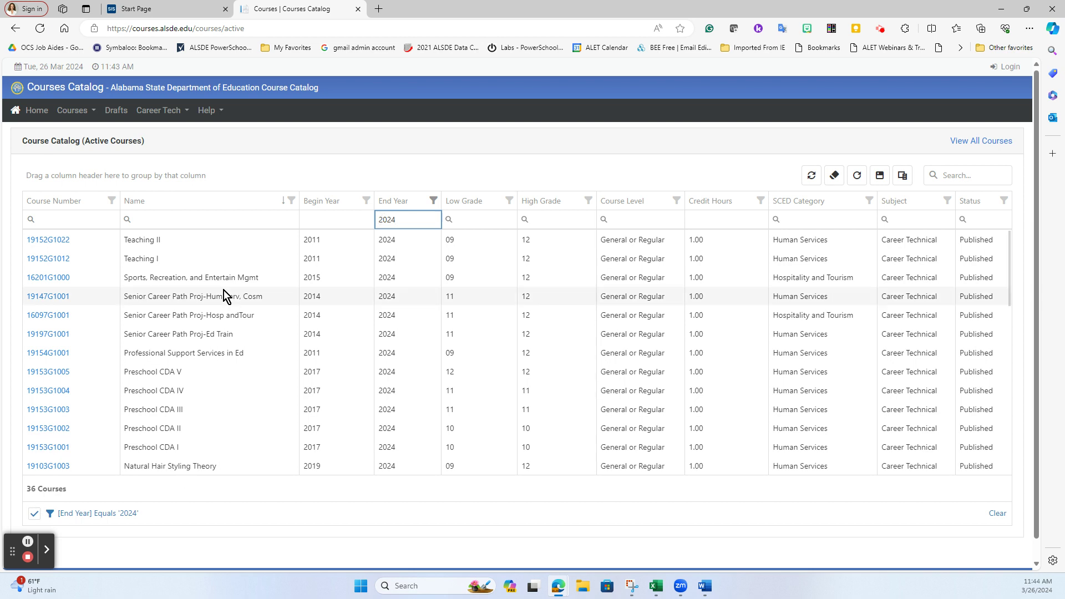
scroll(252, 263, "down", 5)
scroll(257, 271, "down", 3)
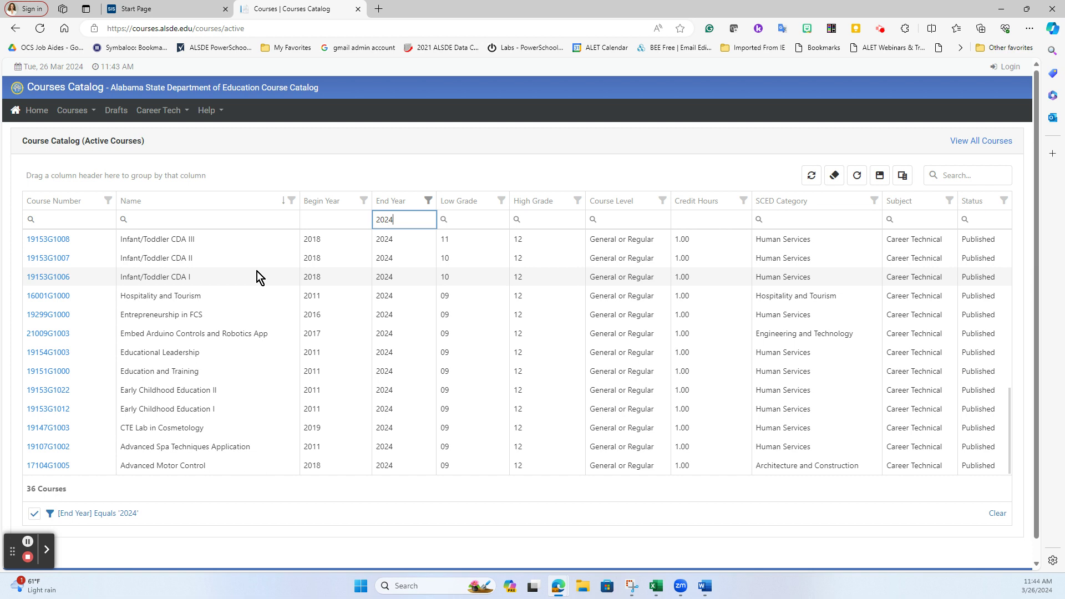
scroll(257, 272, "down", 1)
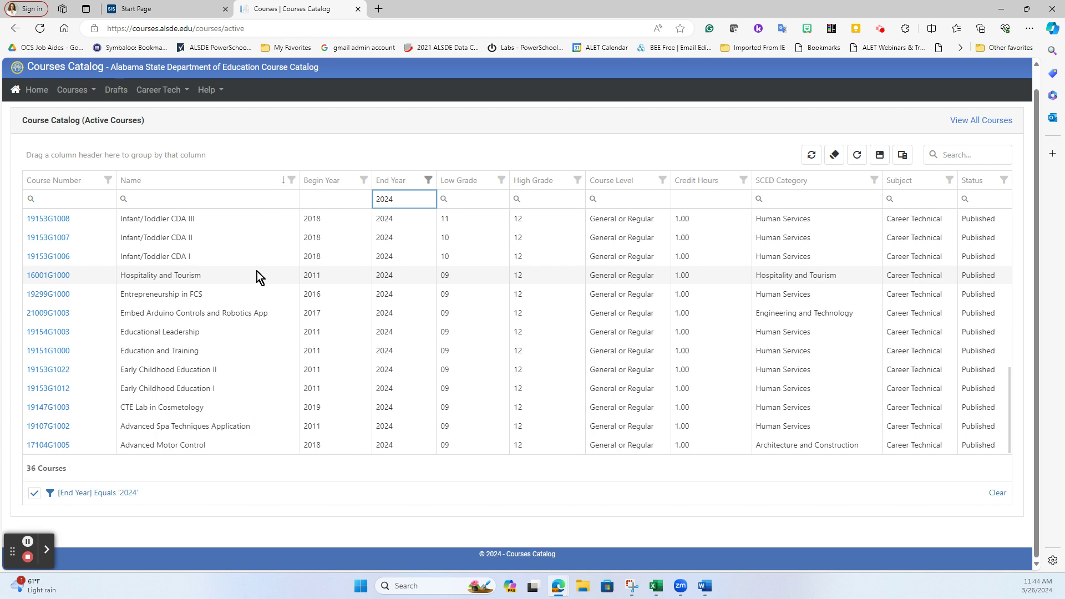
Replace the End Year filter with a Begin Year filter of 2025 and review the listed courses.
left_click_drag(398, 199, 343, 201)
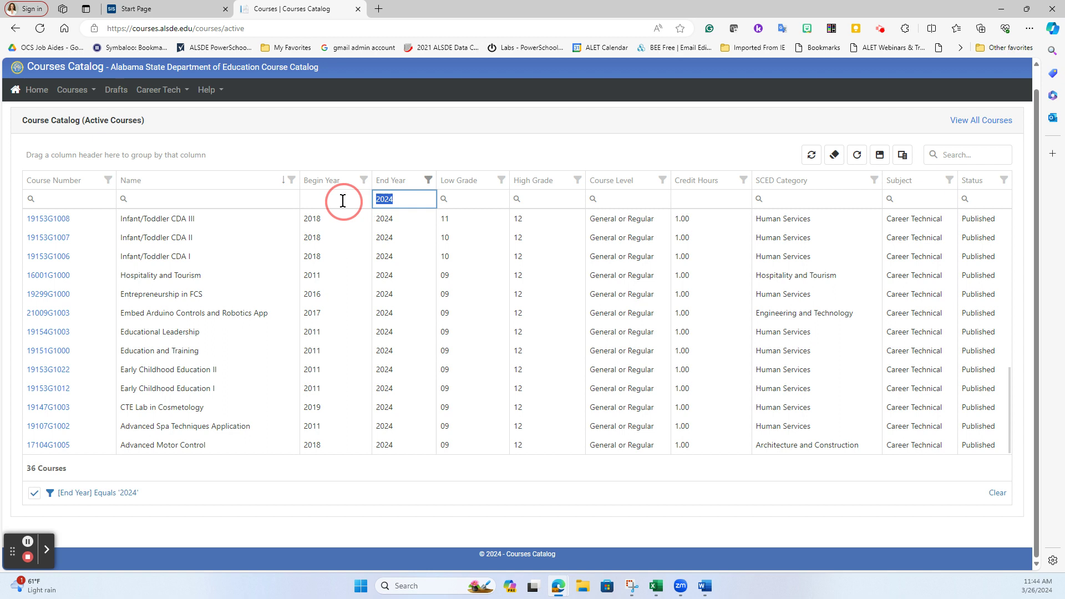
key("BackSpace")
left_click(343, 200)
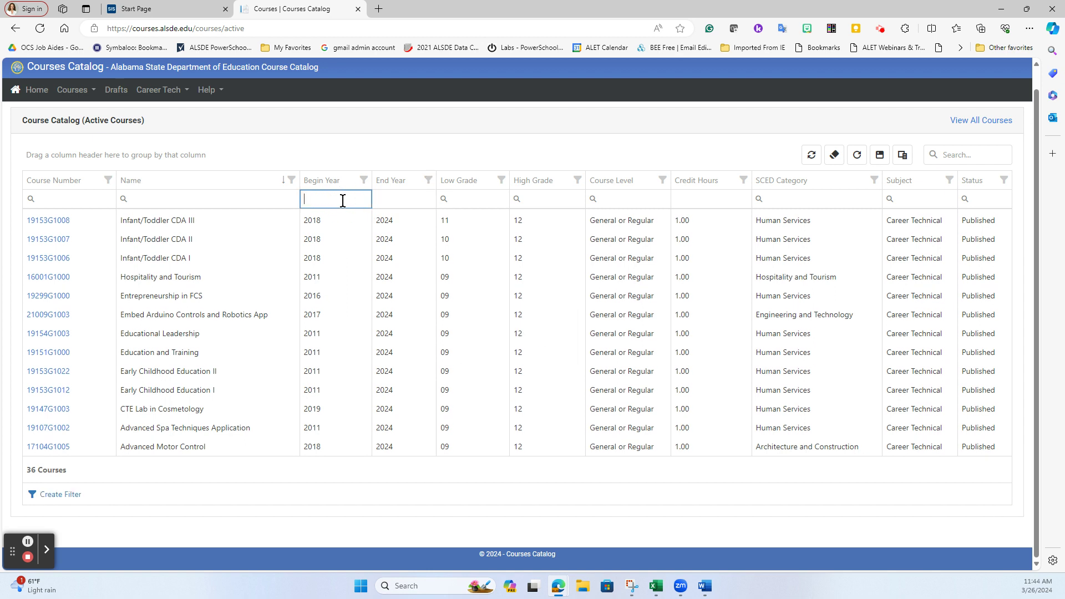
type("20")
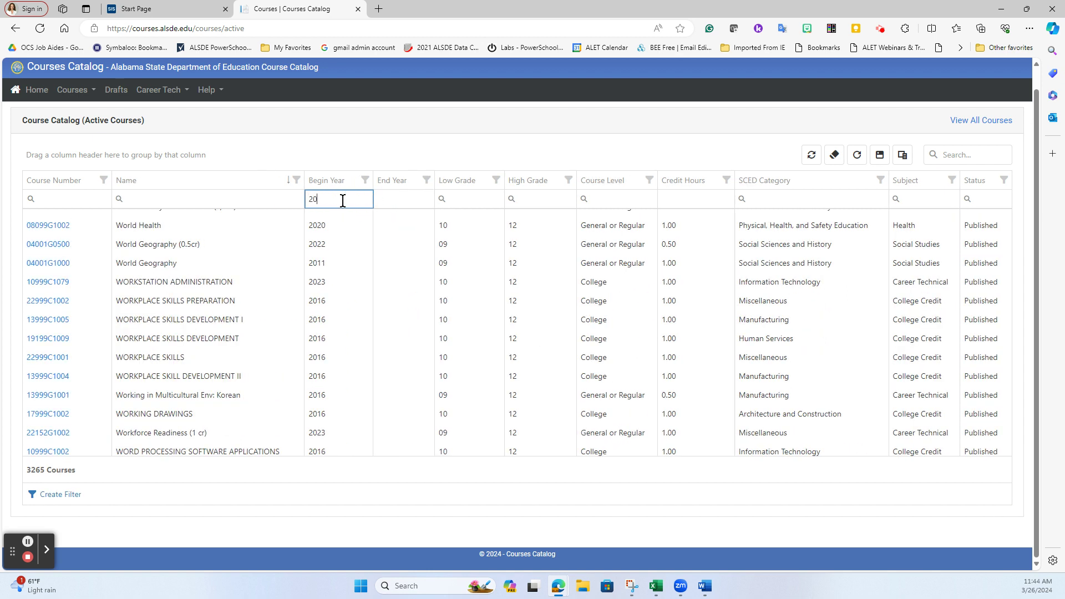
type("25")
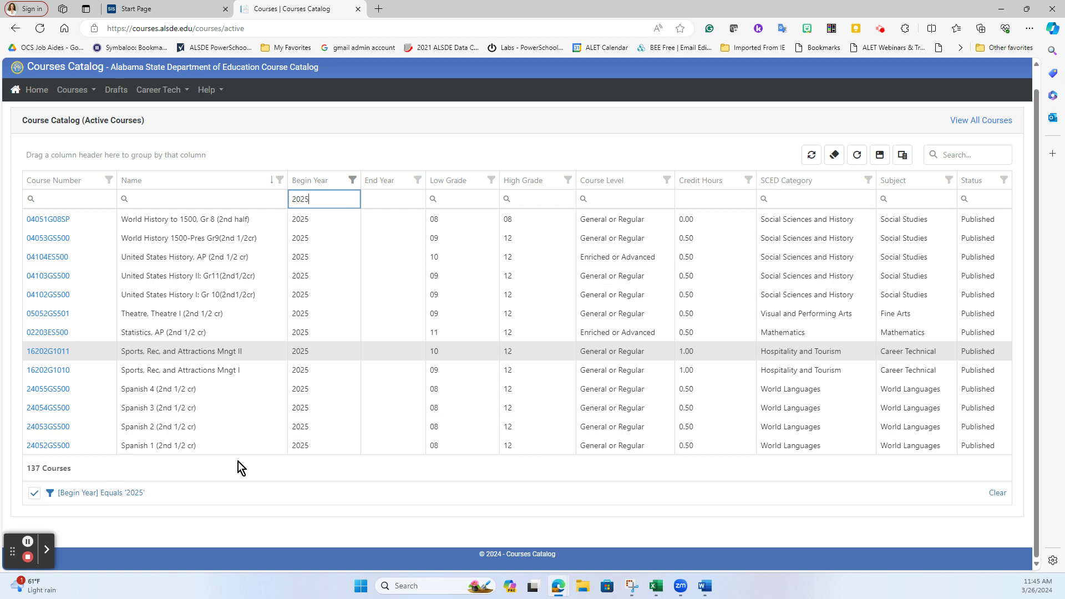
scroll(238, 285, "down", 10)
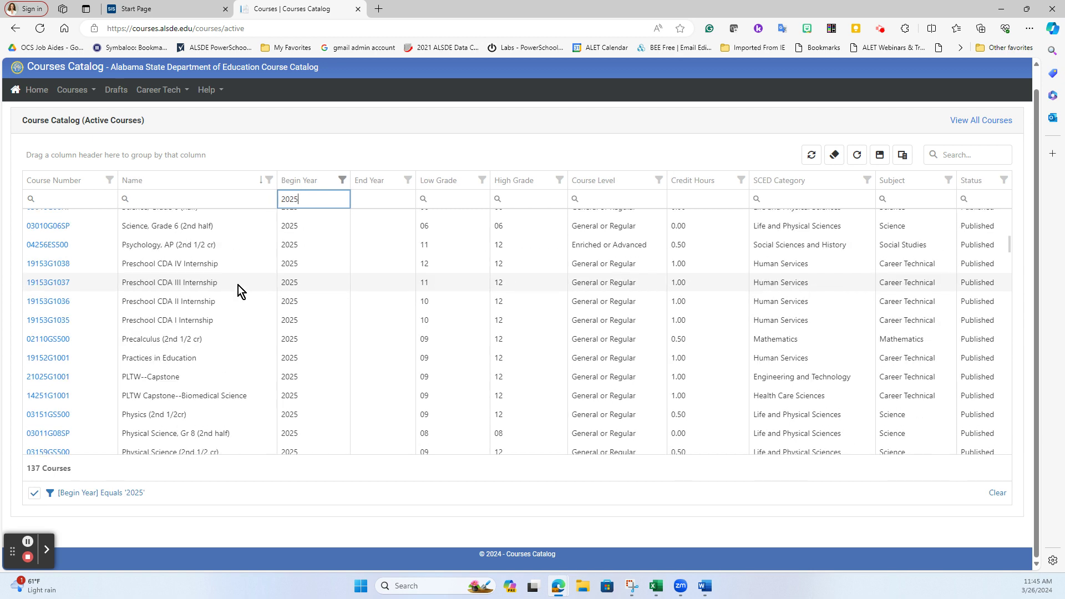
scroll(238, 285, "down", 2)
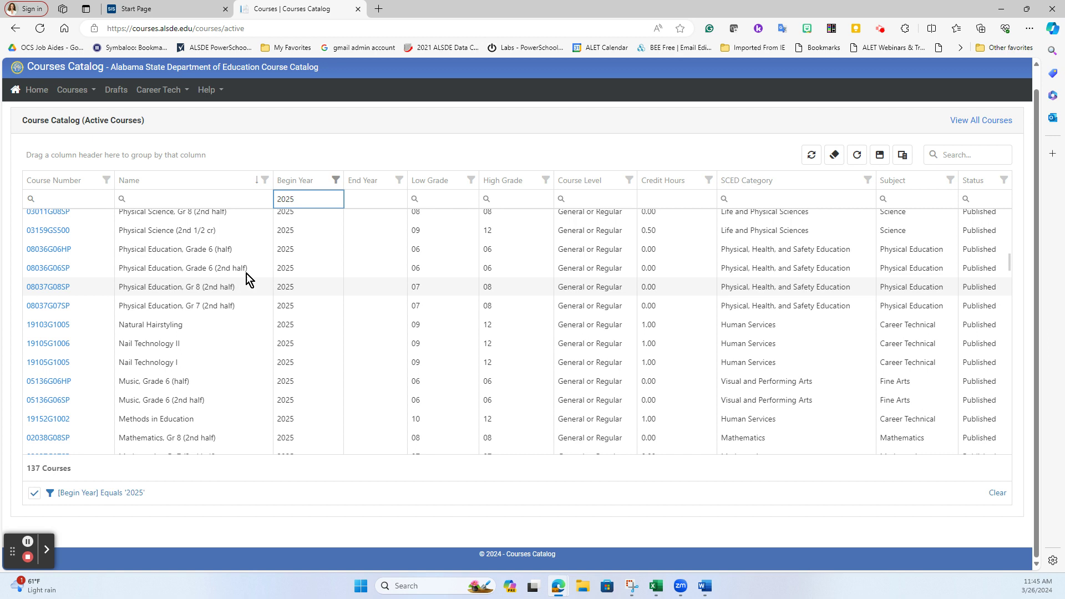
Remove the Begin Year filter, filter by End Year 2024 again, and look through the ending courses.
key("BackSpace")
key("BackSpace")
key("BackSpace")
key("BackSpace")
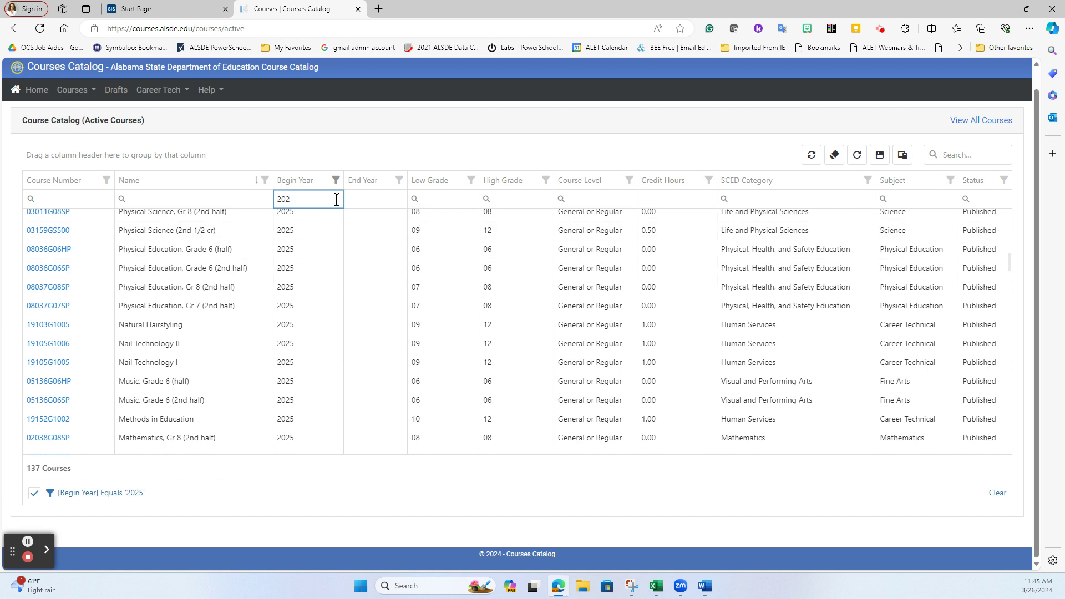
left_click(367, 200)
type("202")
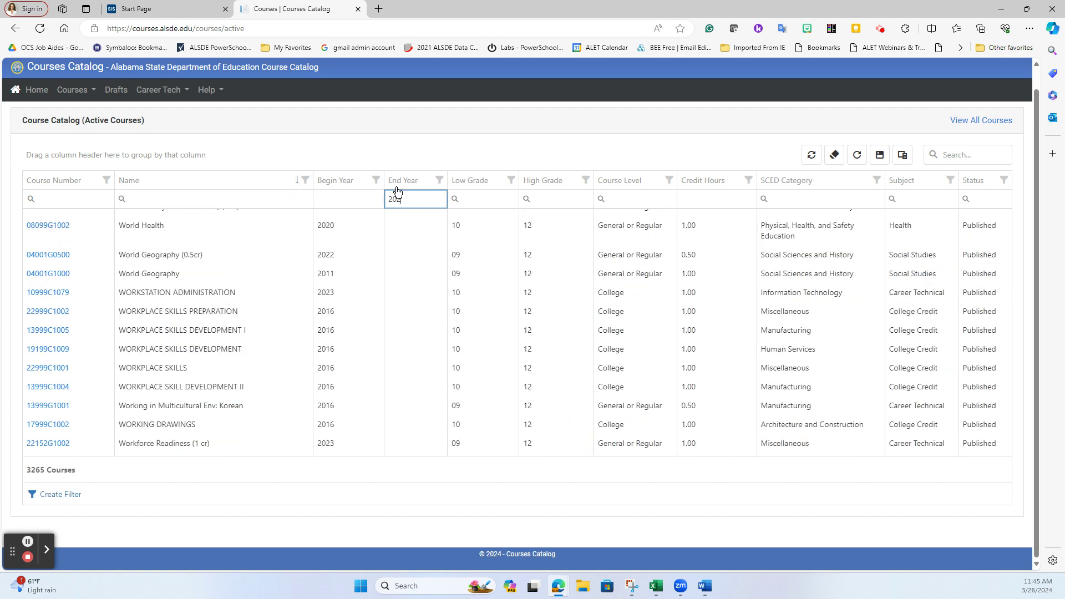
type("4")
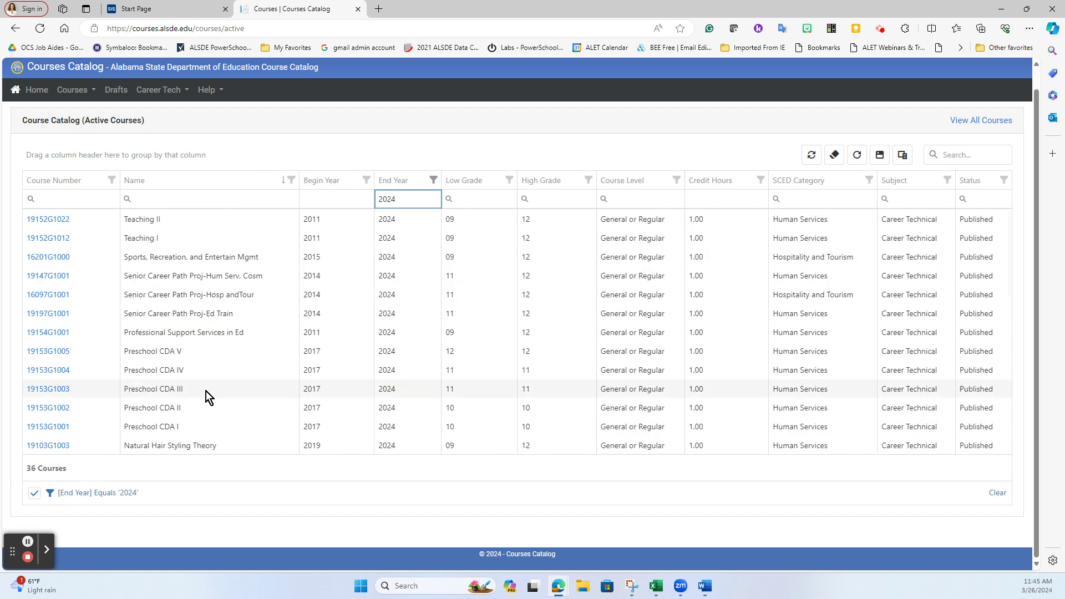
scroll(207, 388, "down", 4)
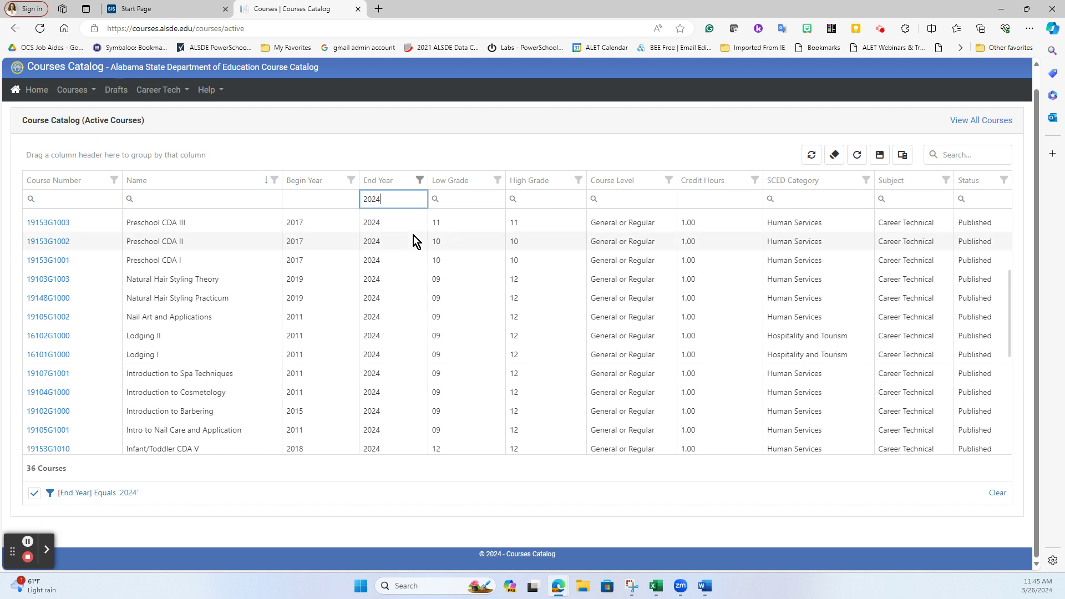
Clear the End Year filter and filter the course names by "cosmet".
key("BackSpace")
key("BackSpace")
key("BackSpace")
key("BackSpace")
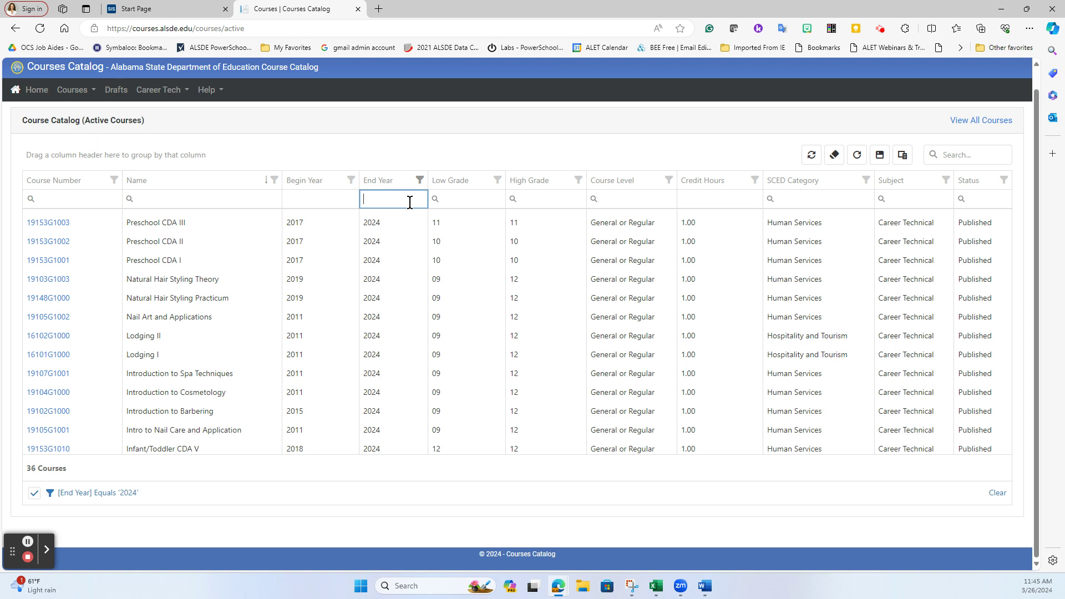
left_click(204, 198)
type("co")
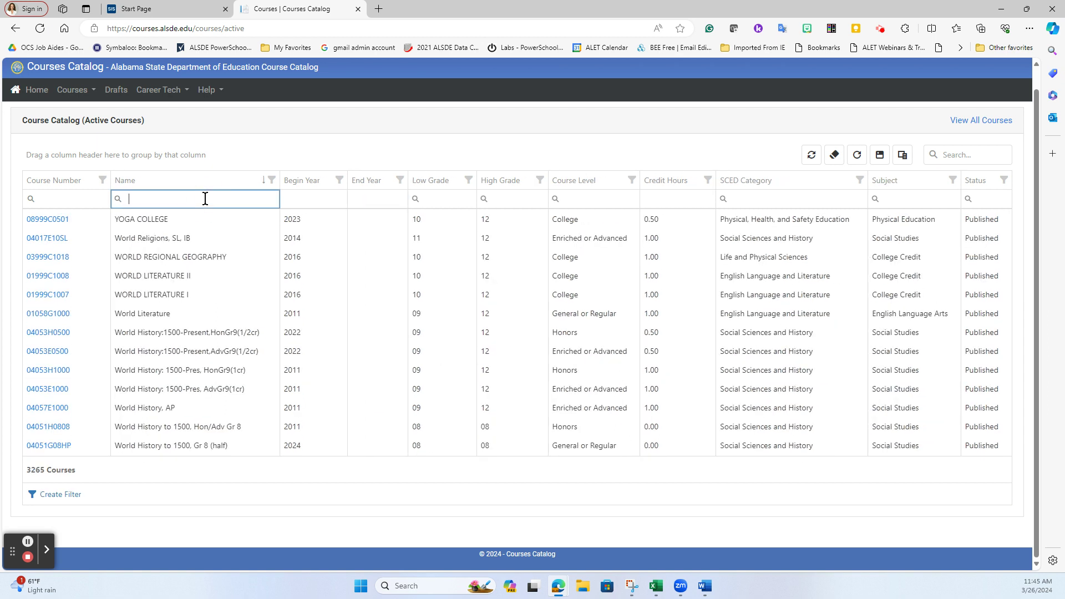
type("sm")
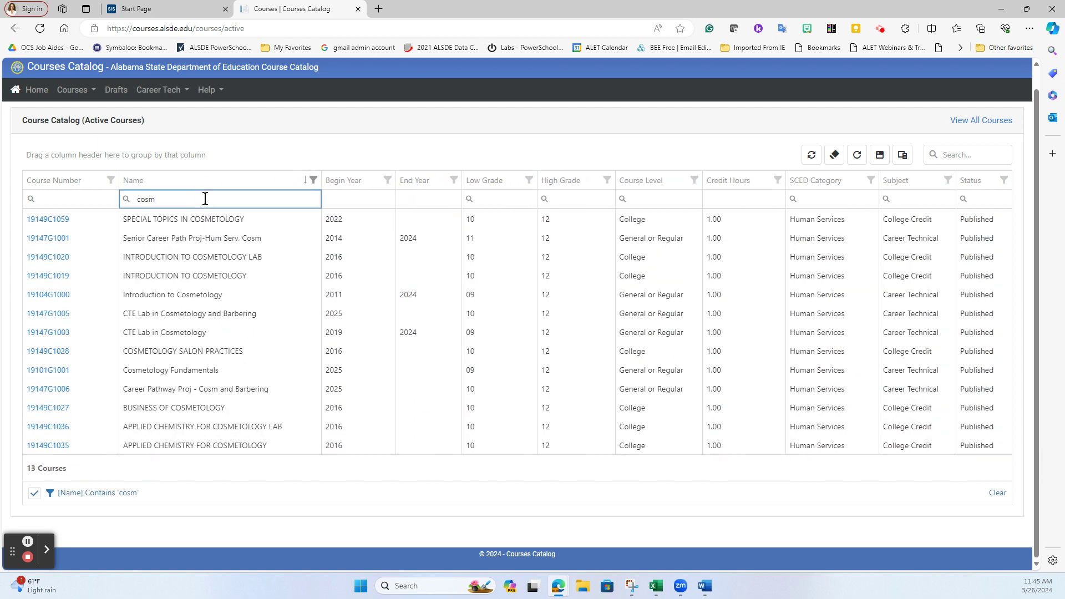
type("et")
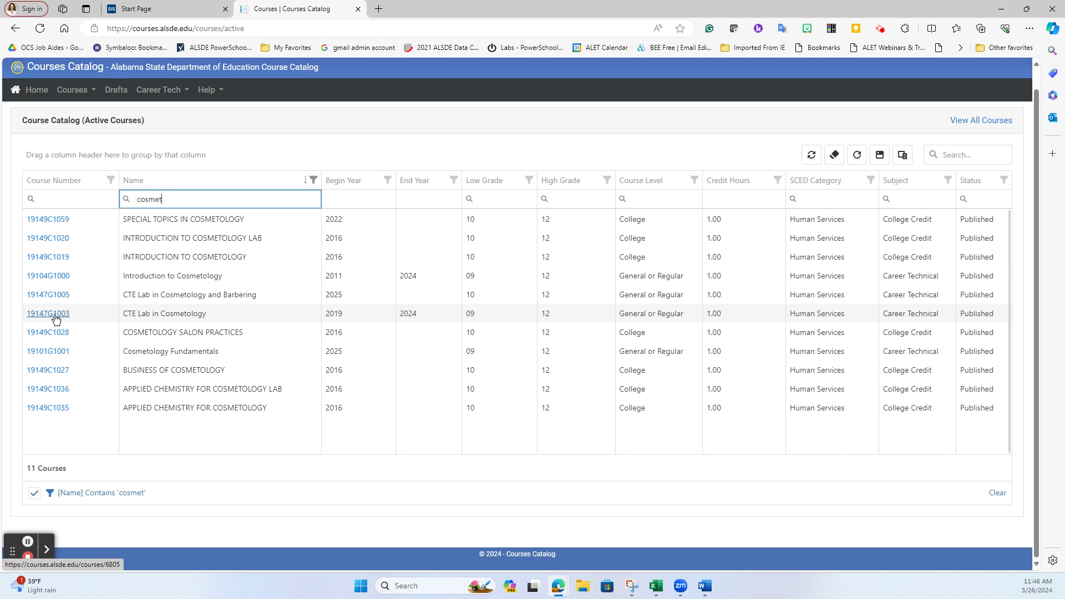
Open the details of CTE Lab in Cosmetology (19147G1003) and review its attributes and endorsements.
left_click(55, 315)
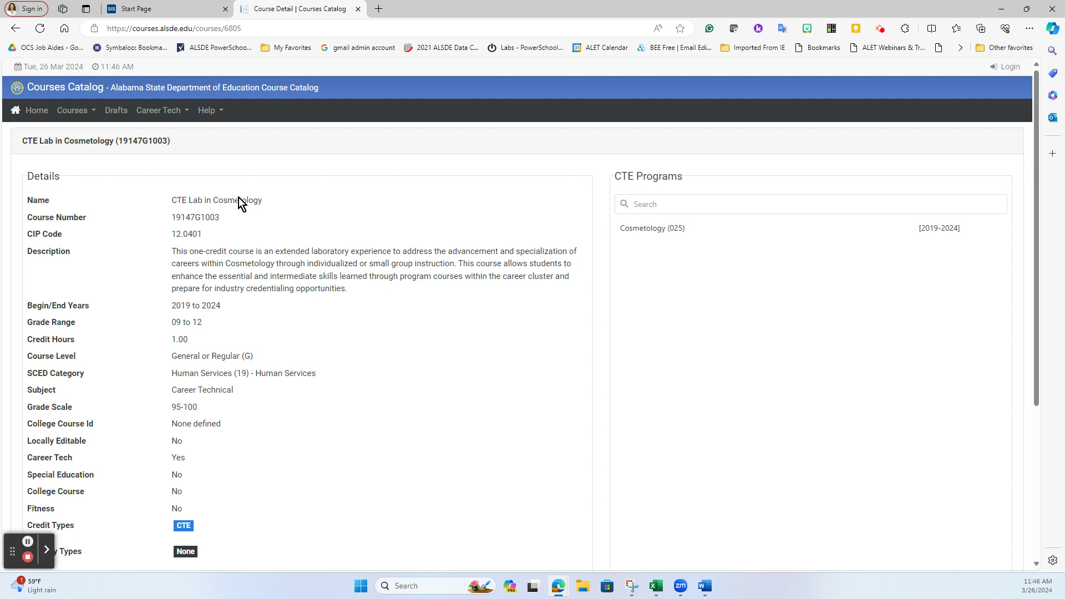
scroll(330, 271, "down", 4)
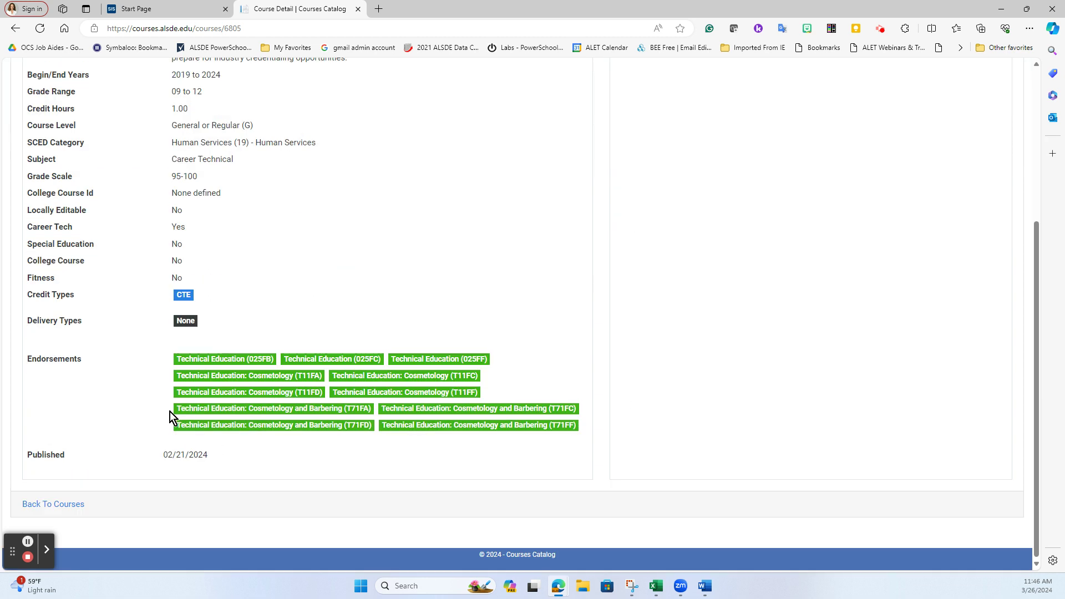
scroll(204, 318, "up", 2)
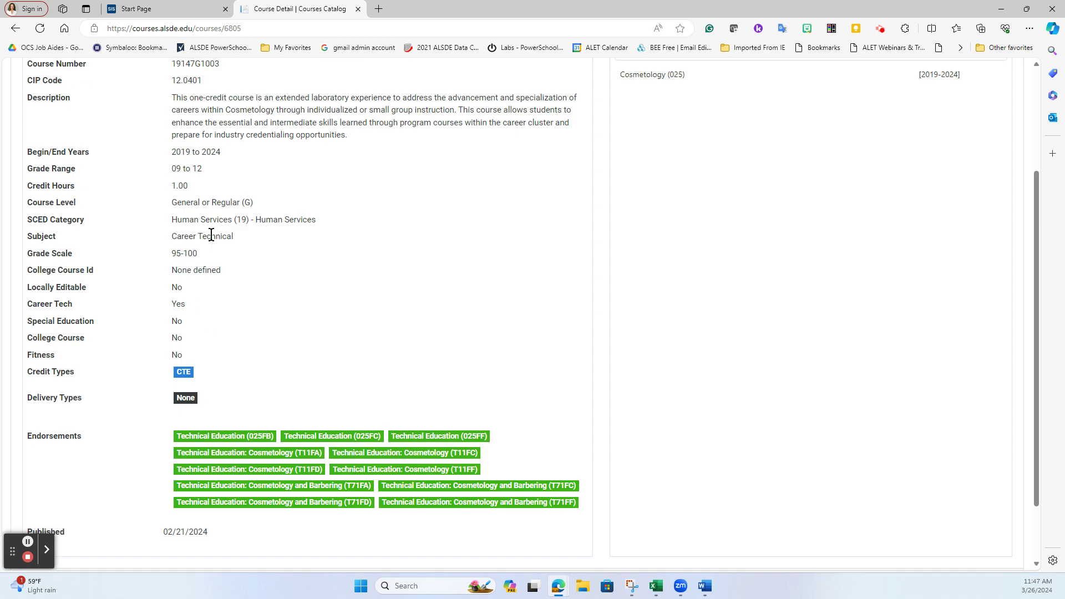